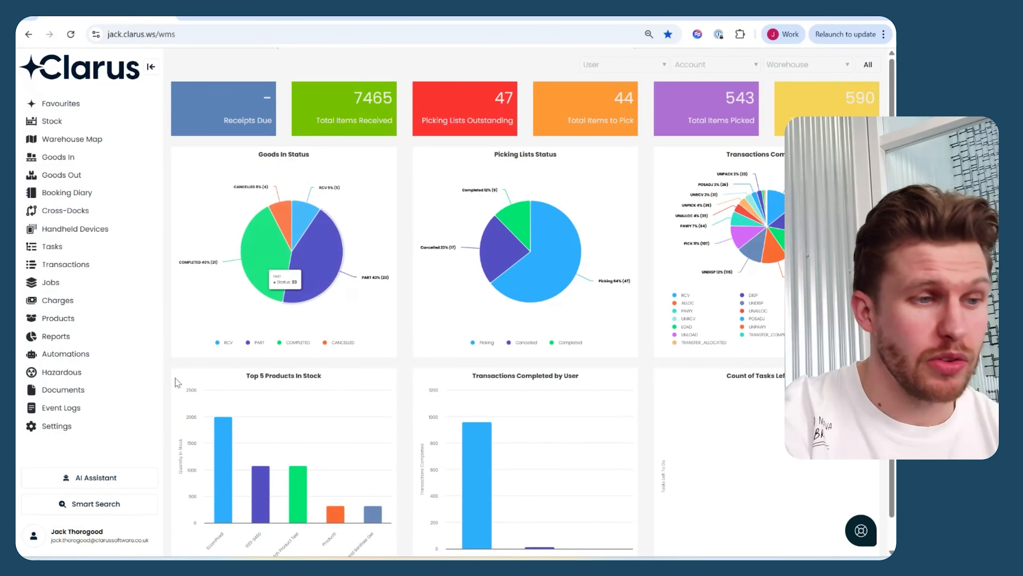
Open the Integrations page from the system settings.
left_click(57, 426)
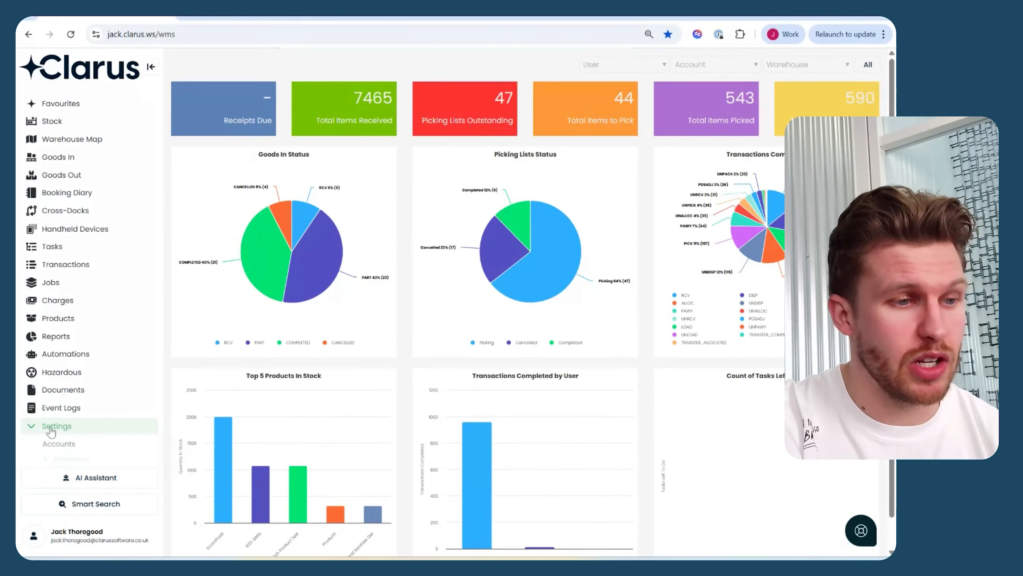
scroll(51, 431, "down", 3)
scroll(51, 432, "down", 3)
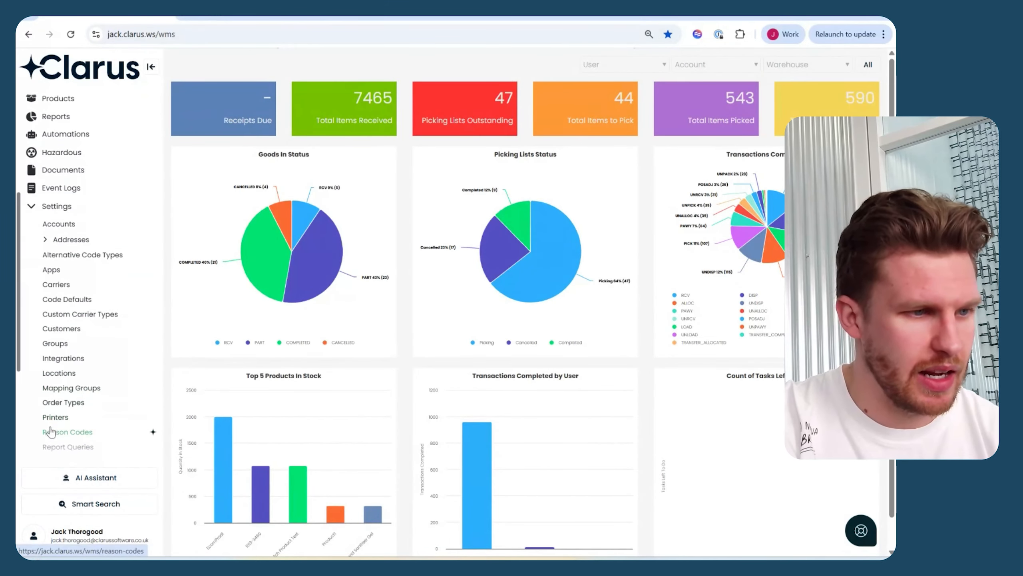
left_click(61, 357)
Find Shopify among the available integrations and open its installation form.
scroll(435, 361, "down", 20)
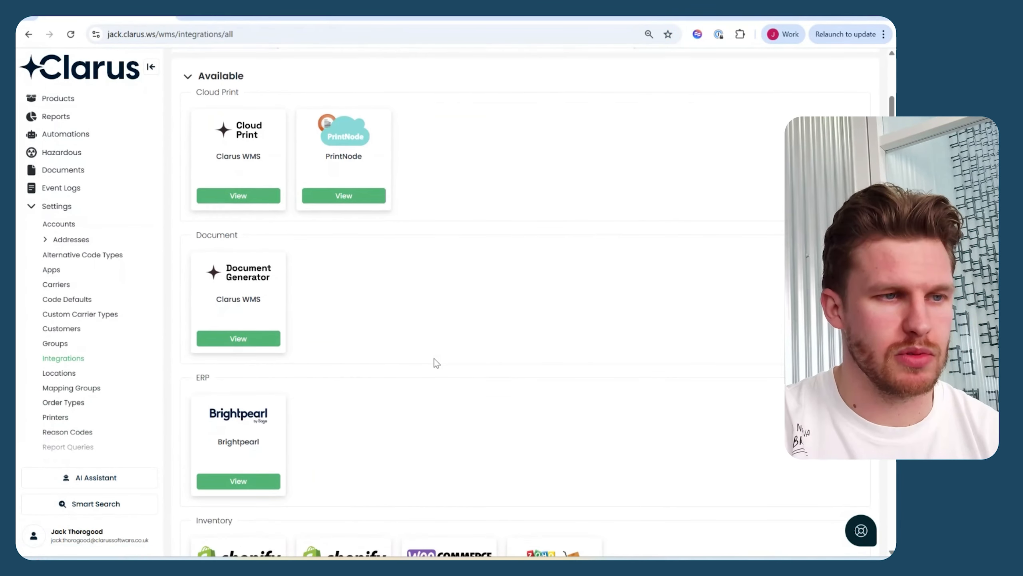
scroll(435, 360, "up", 2)
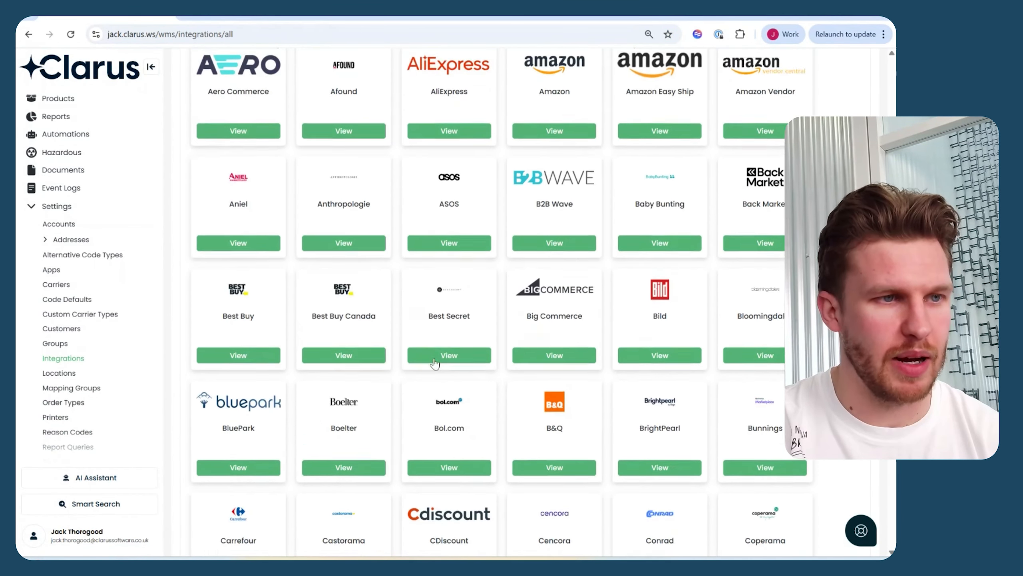
scroll(434, 358, "down", 4)
scroll(434, 358, "down", 20)
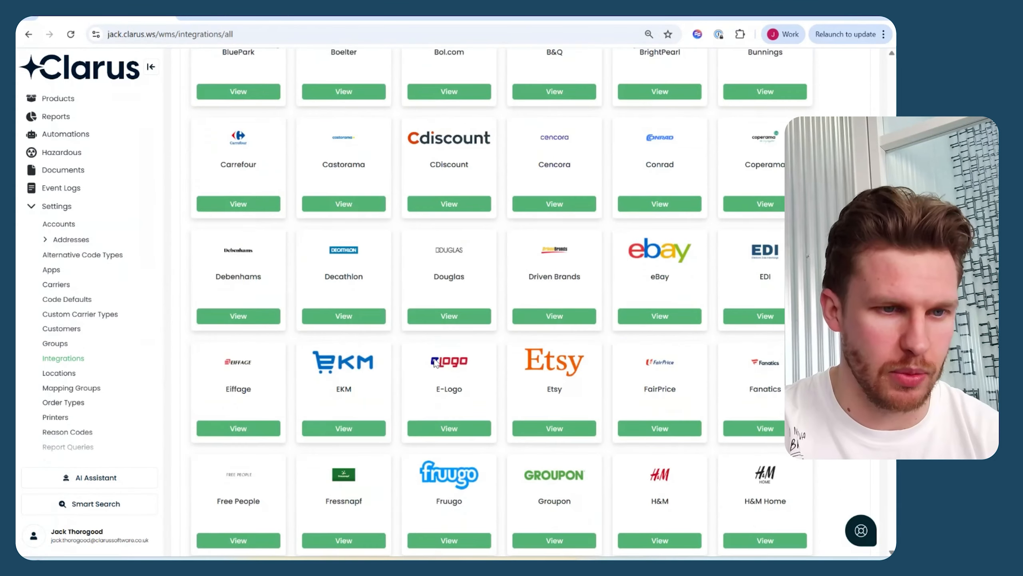
scroll(435, 363, "down", 2)
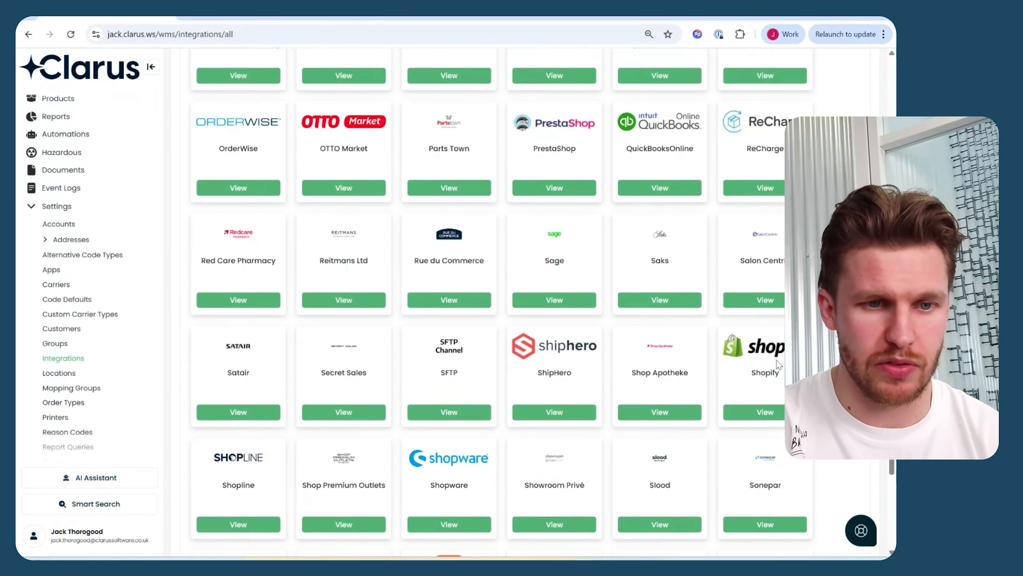
left_click(768, 411)
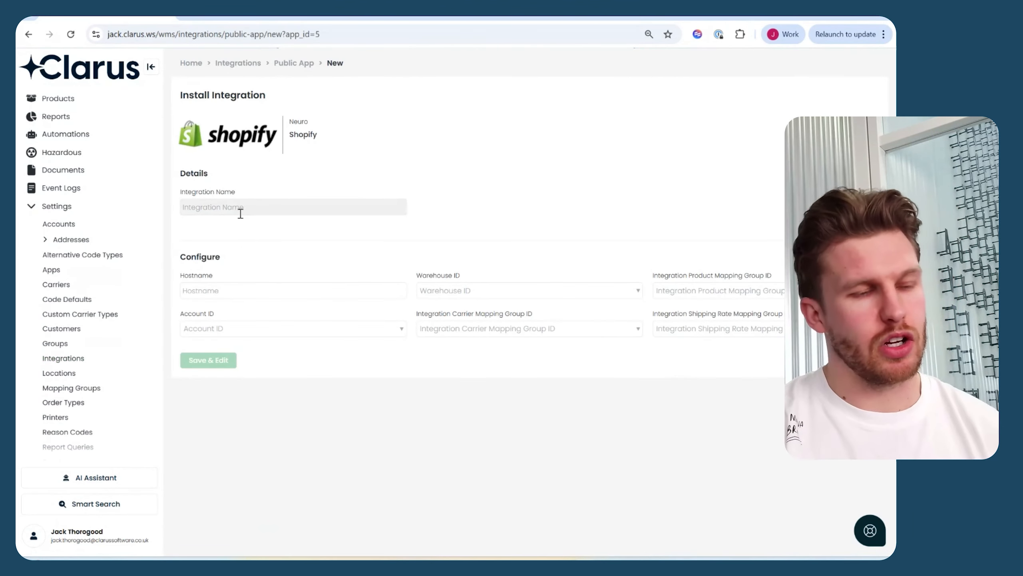
Name the new Shopify integration "Star Supply Chain Connection".
left_click(241, 211)
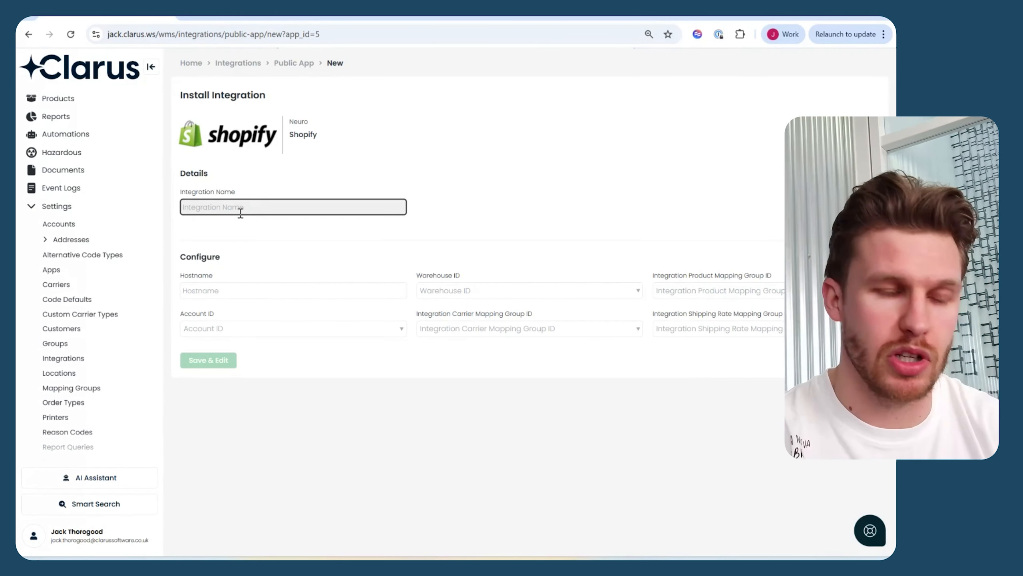
type("Star Supply Chain Connection")
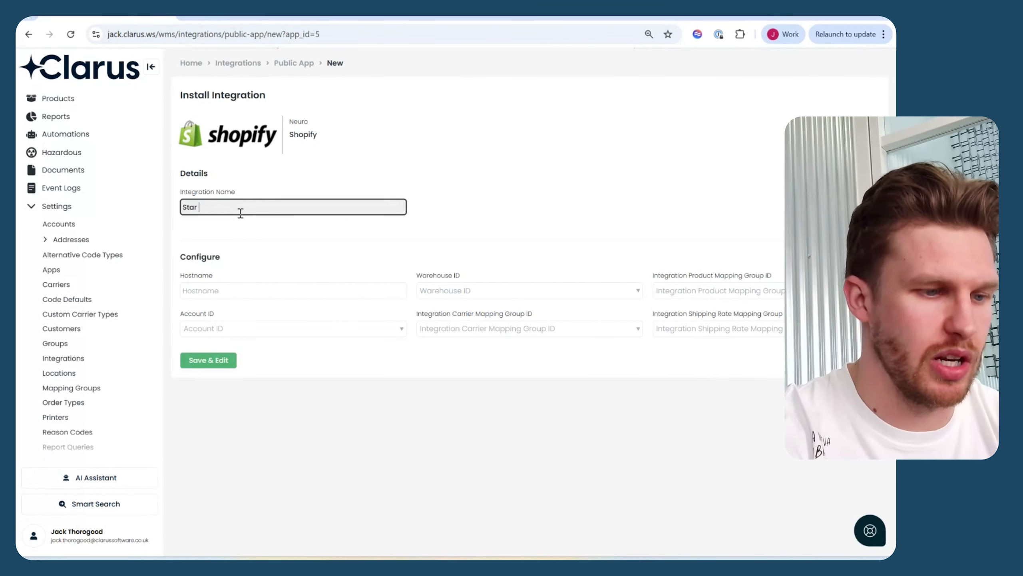
Copy the store name from the myshopify.com address in Shopify's settings and enter "star-supply-chain" as the integration's hostname in Clarus.
left_click(227, 291)
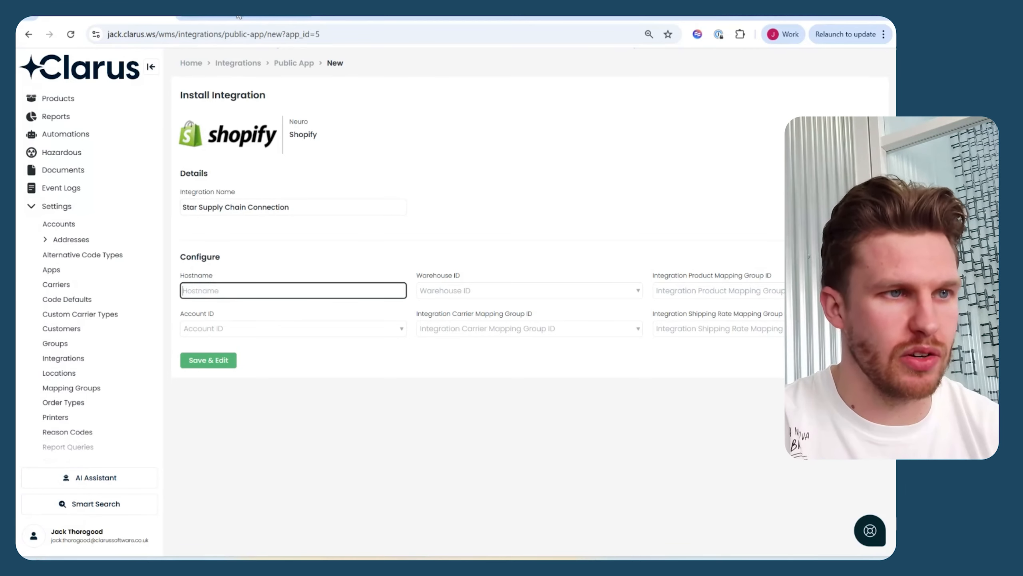
left_click(225, 18)
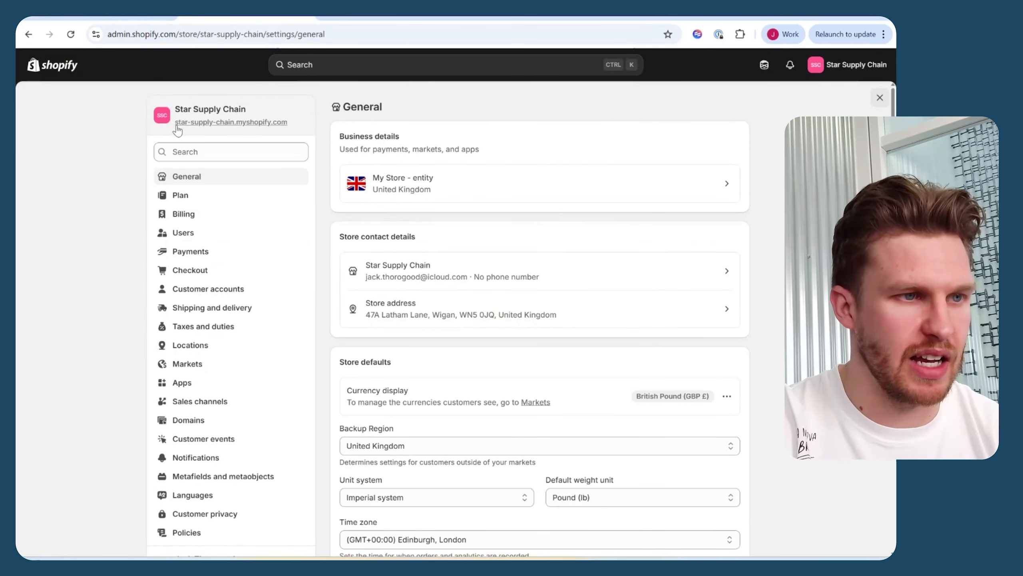
left_click_drag(175, 122, 233, 130)
key("ctrl+c")
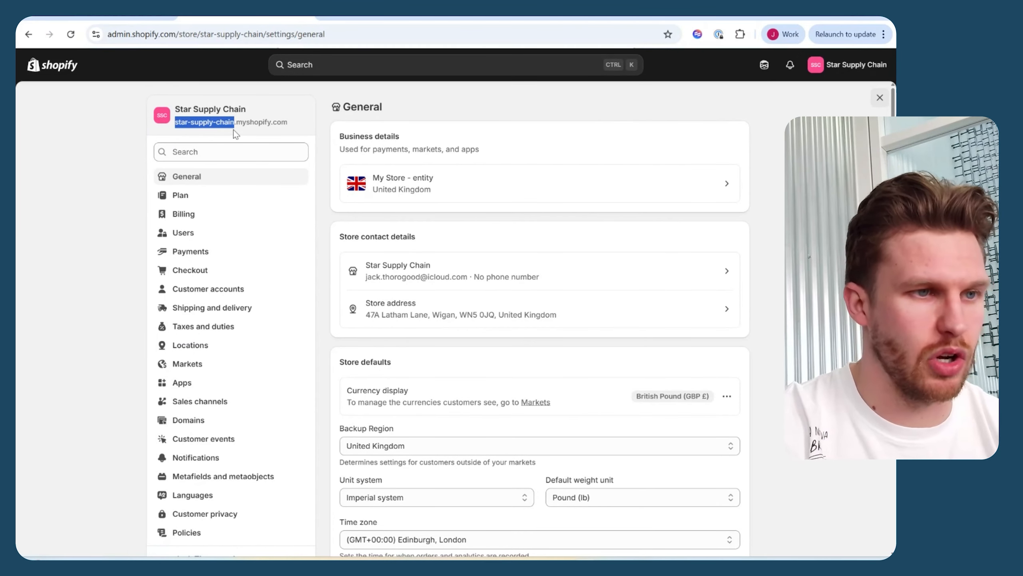
left_click(144, 18)
left_click(225, 287)
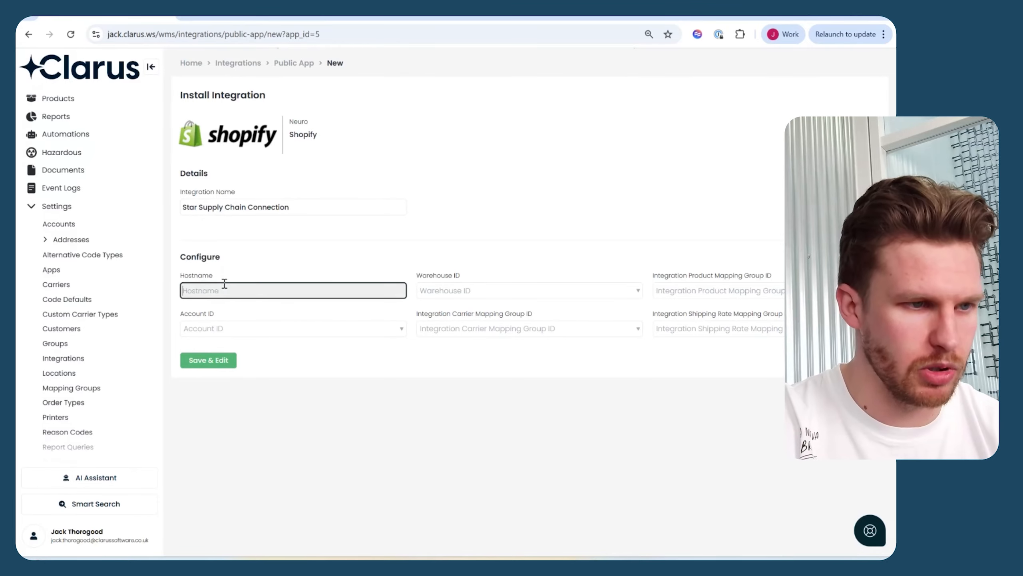
key("ctrl+v")
Assign the Star Supply Chain account and the ProdWarehouse1 warehouse to the integration.
left_click(238, 329)
scroll(247, 413, "down", 5)
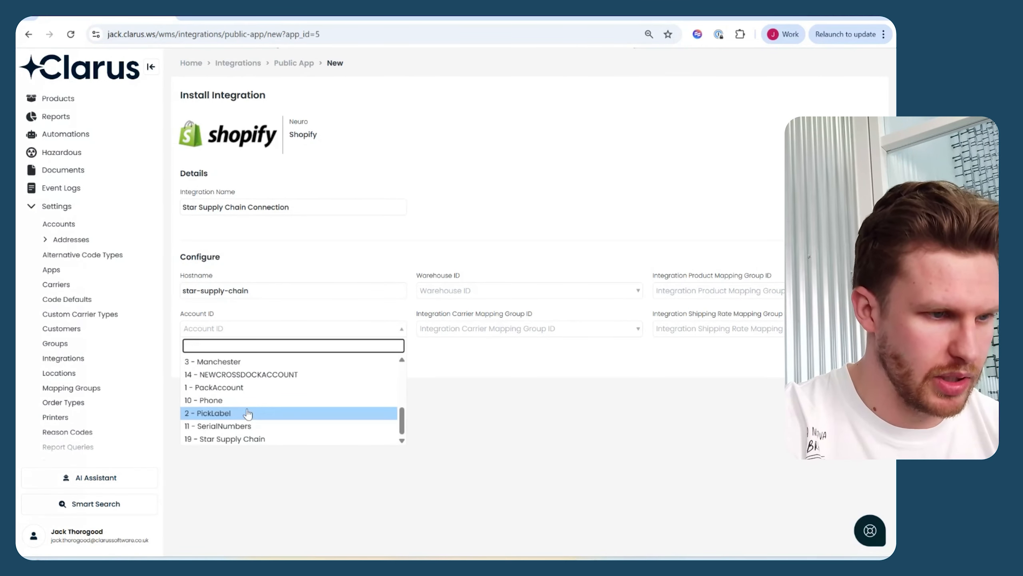
left_click(239, 438)
left_click(456, 289)
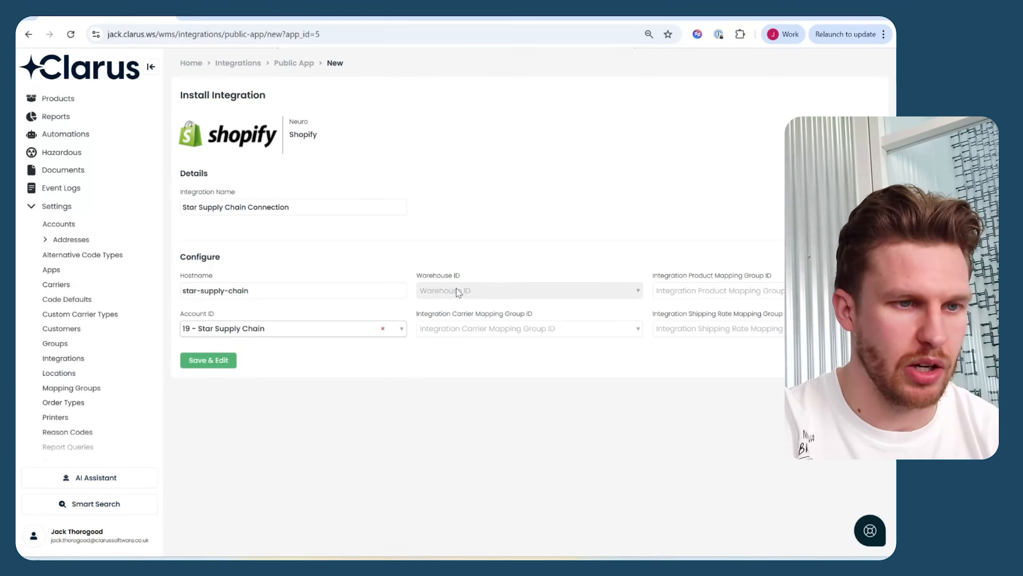
left_click(453, 324)
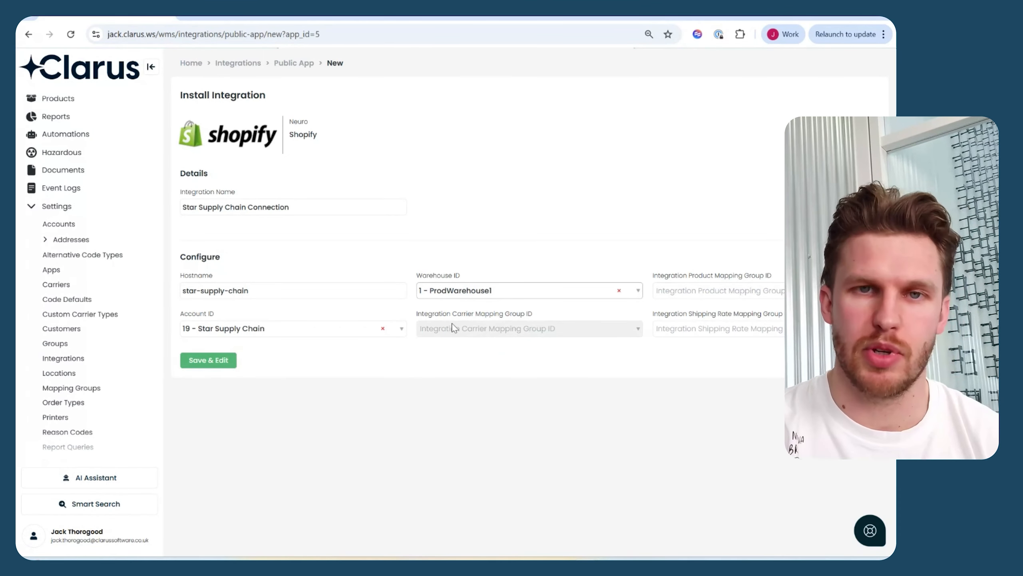
Choose the Star Supply Chain carrier, product and shipping rate mapping groups, and save the integration.
left_click(483, 328)
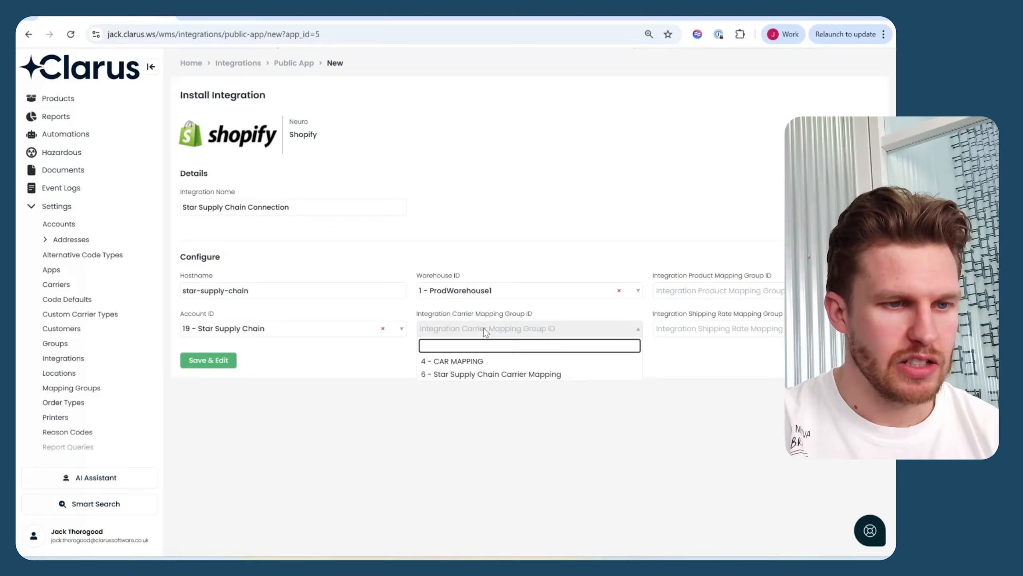
left_click(482, 375)
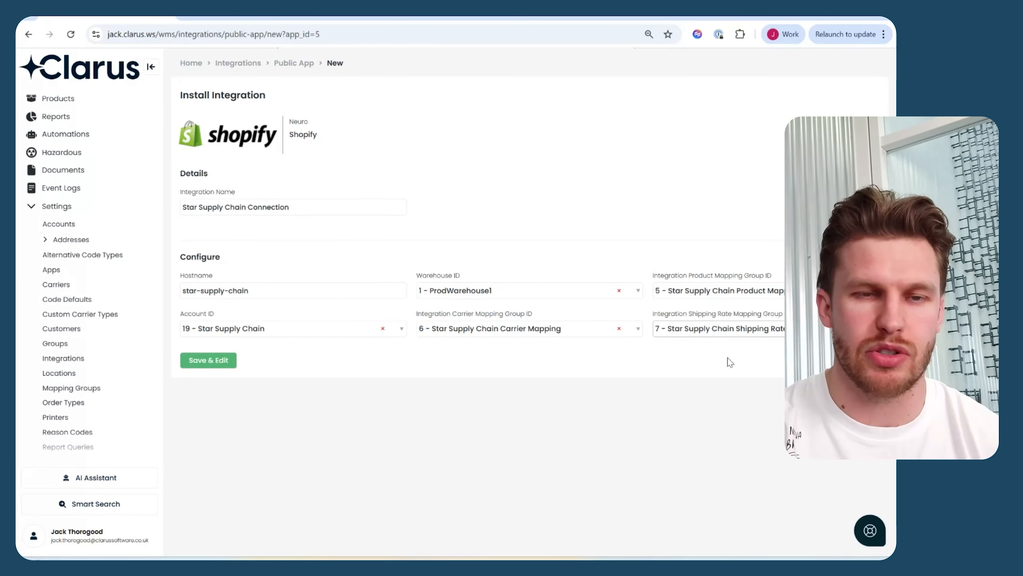
left_click(213, 367)
Reload the saved integration and connect it to the Shopify store.
left_click(72, 34)
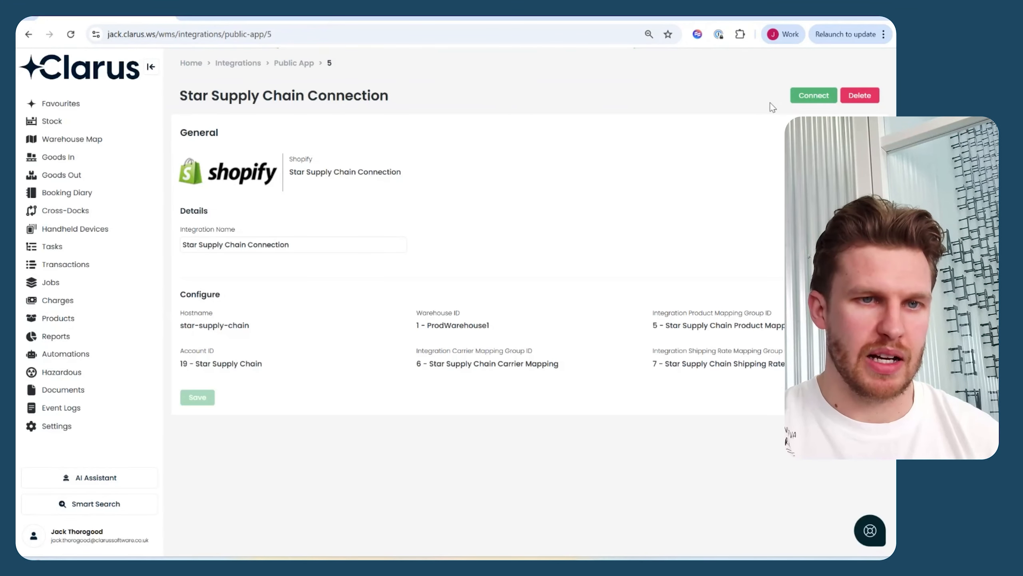
left_click(811, 94)
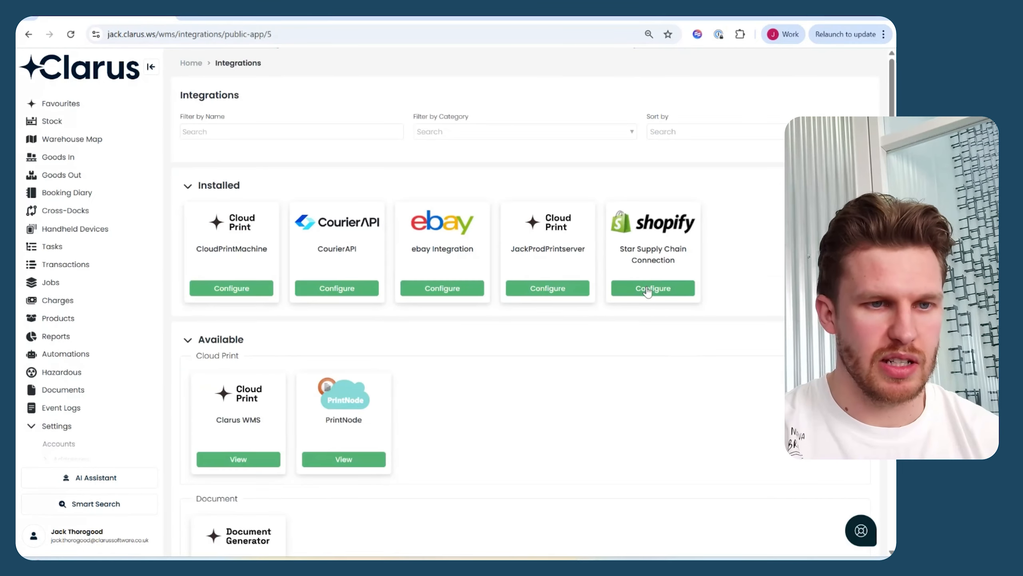
left_click(652, 290)
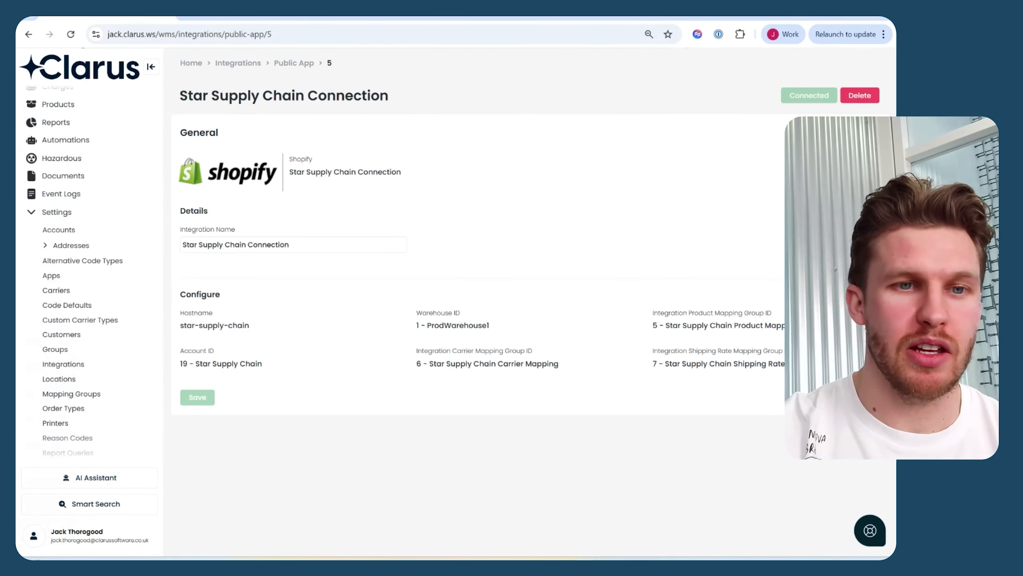
Open the Star Supply Chain Product Mapping group and review its product mappings.
left_click(86, 399)
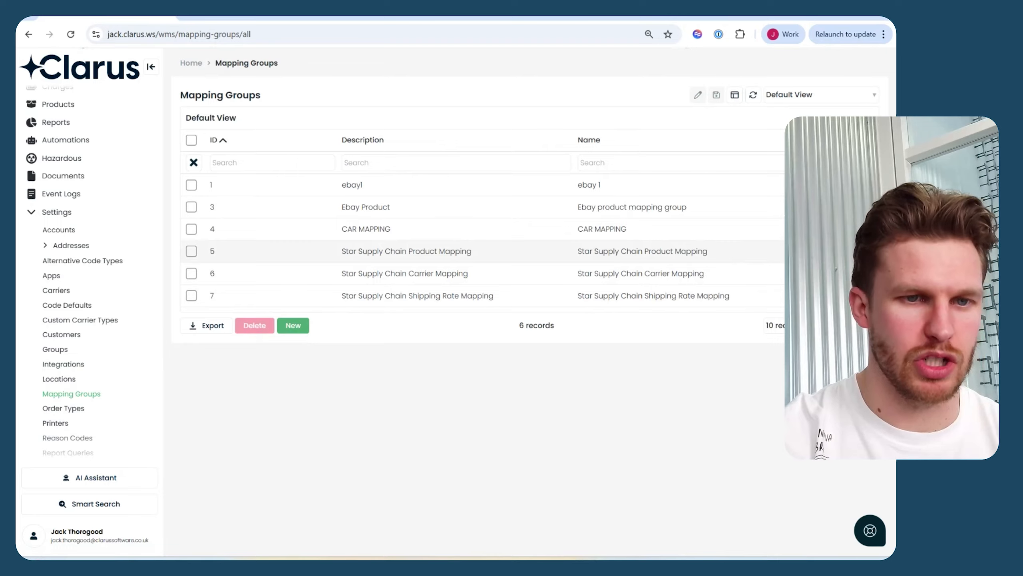
left_click(457, 251)
scroll(457, 336, "down", 1)
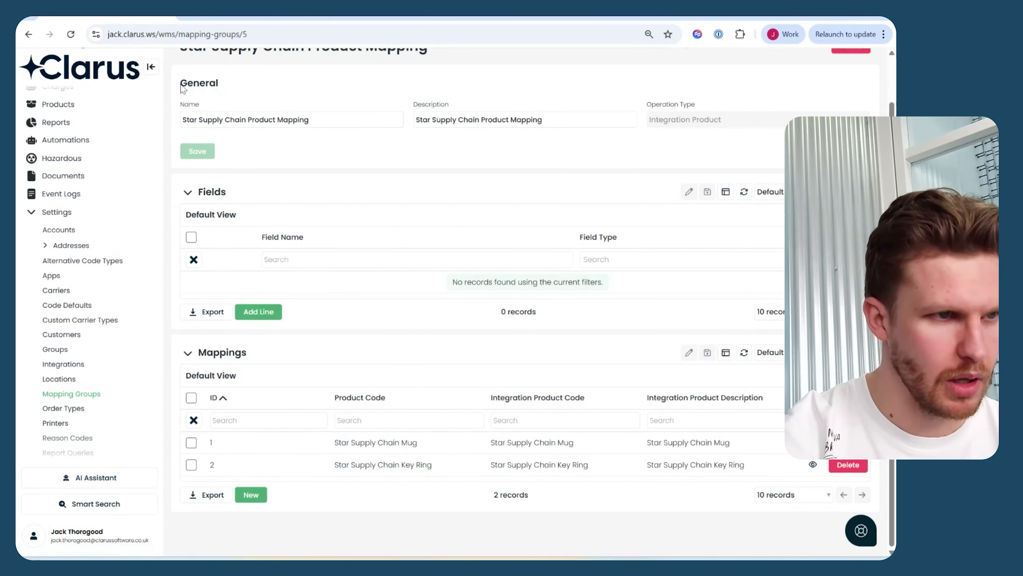
Switch to Shopify and create a draft order with one Star Supply Chain Key Ring and one Star Supply Chain Mug.
left_click(210, 17)
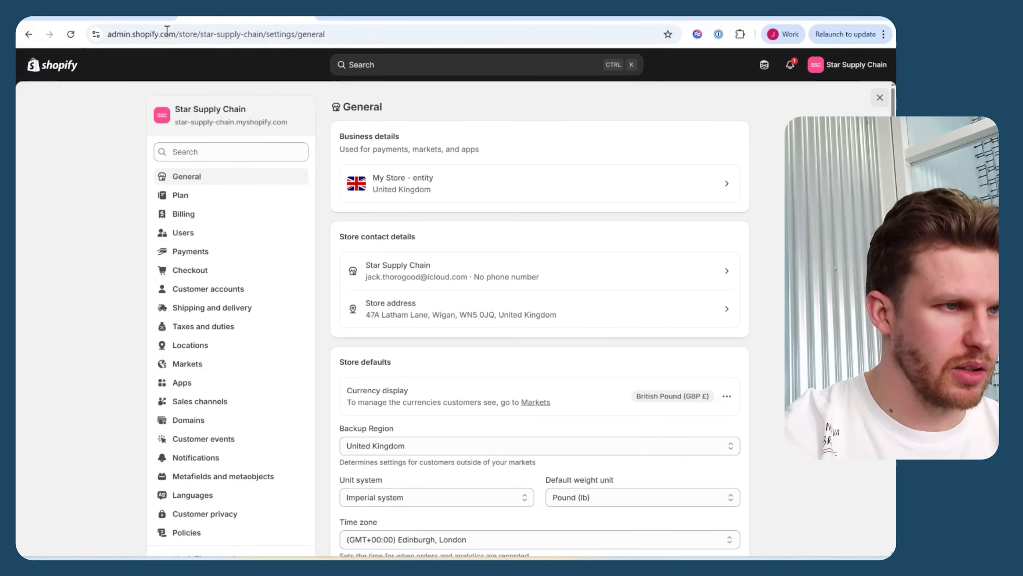
left_click(54, 72)
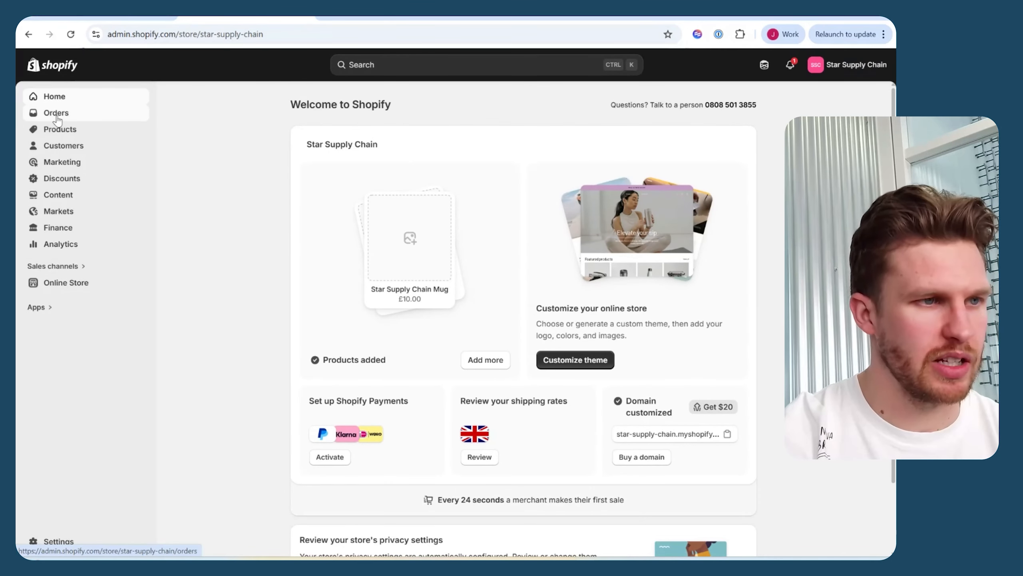
left_click(57, 114)
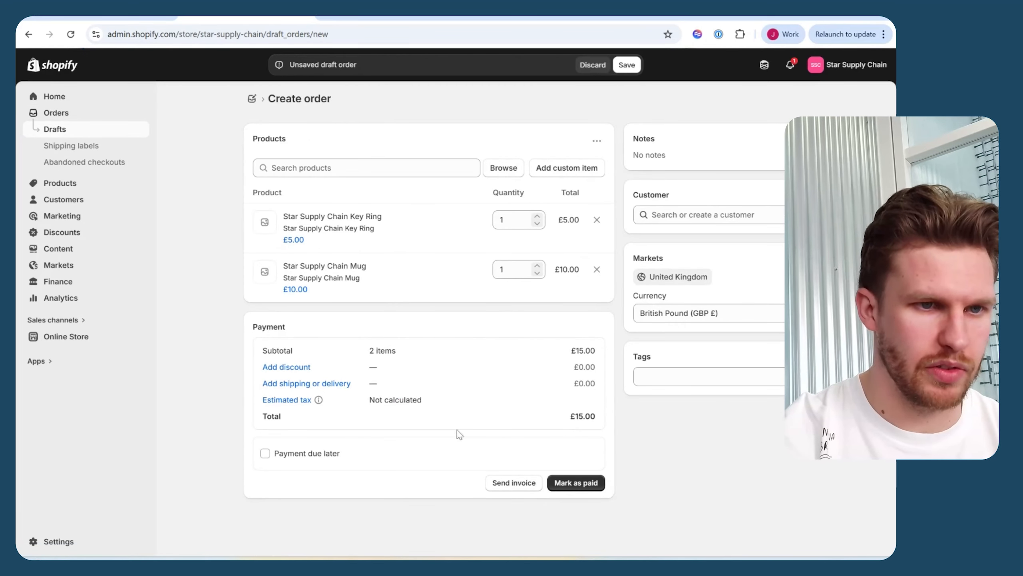
Add a new customer with e-mail and shipping address to the draft order, and mark the order as paid.
left_click(695, 214)
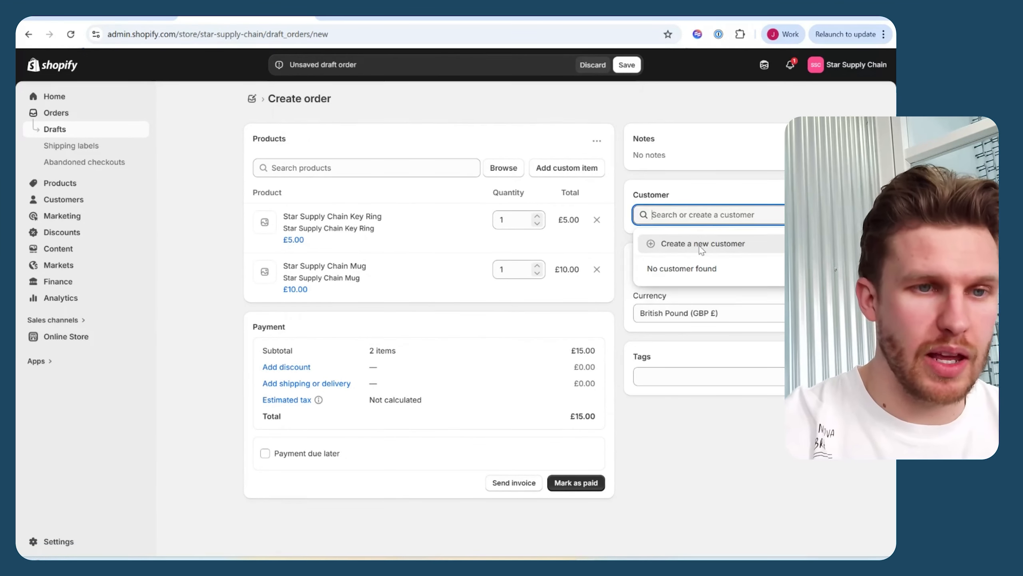
left_click(701, 244)
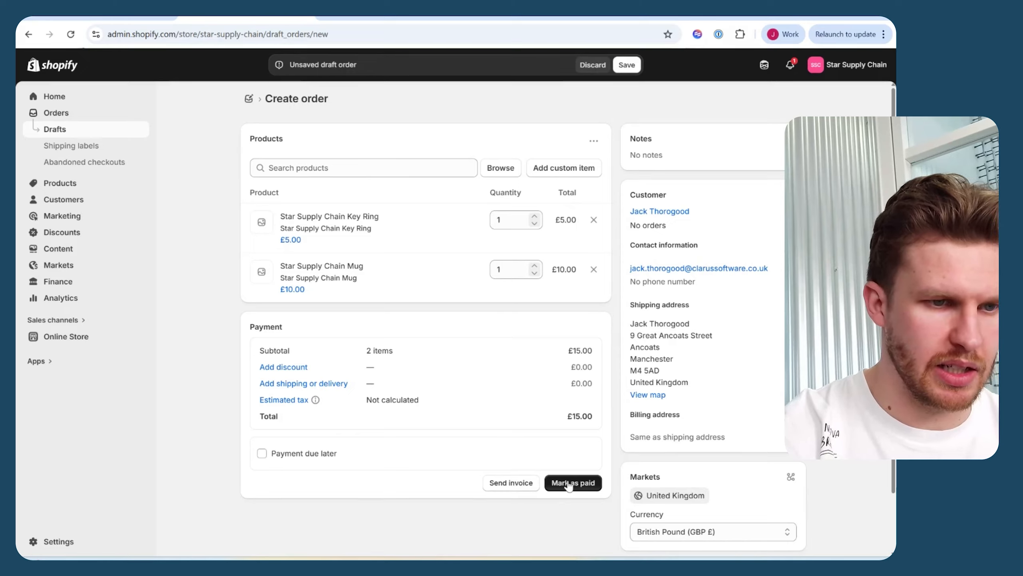
left_click(570, 484)
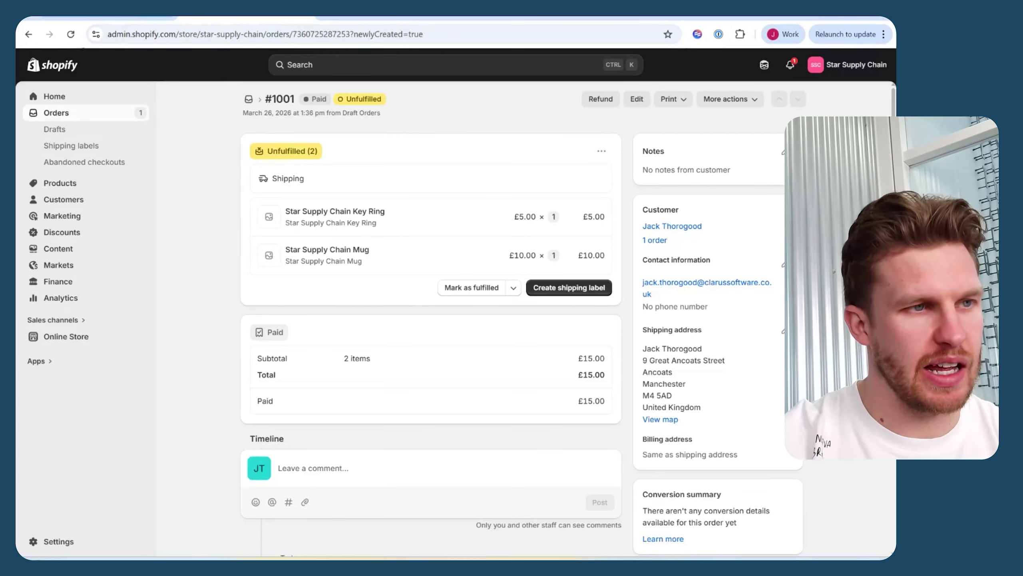
Switch to Clarus WMS and open the imported Star Supply Chain sales order with Pending status.
left_click(116, 17)
scroll(90, 256, "up", 5)
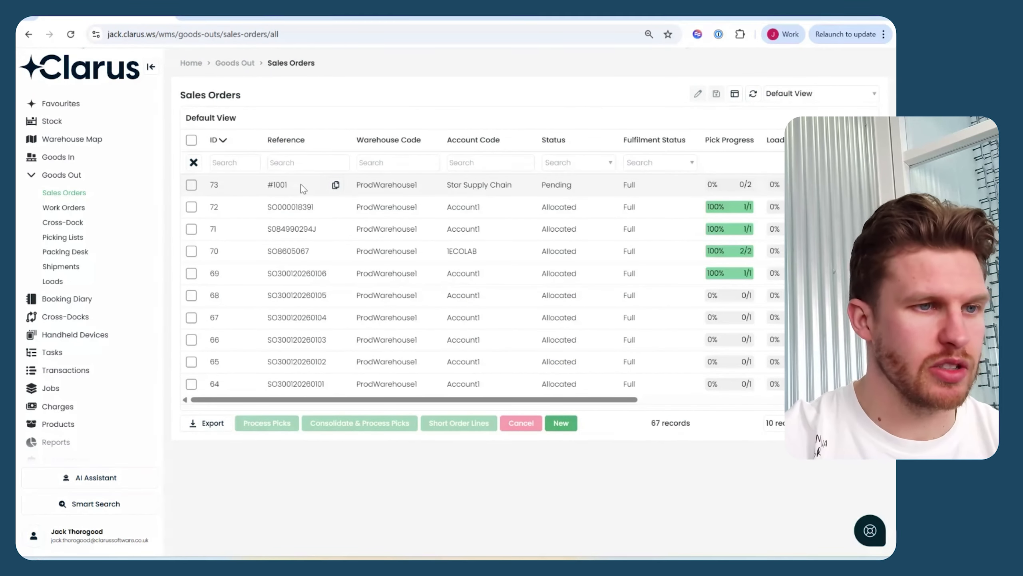
left_click(277, 193)
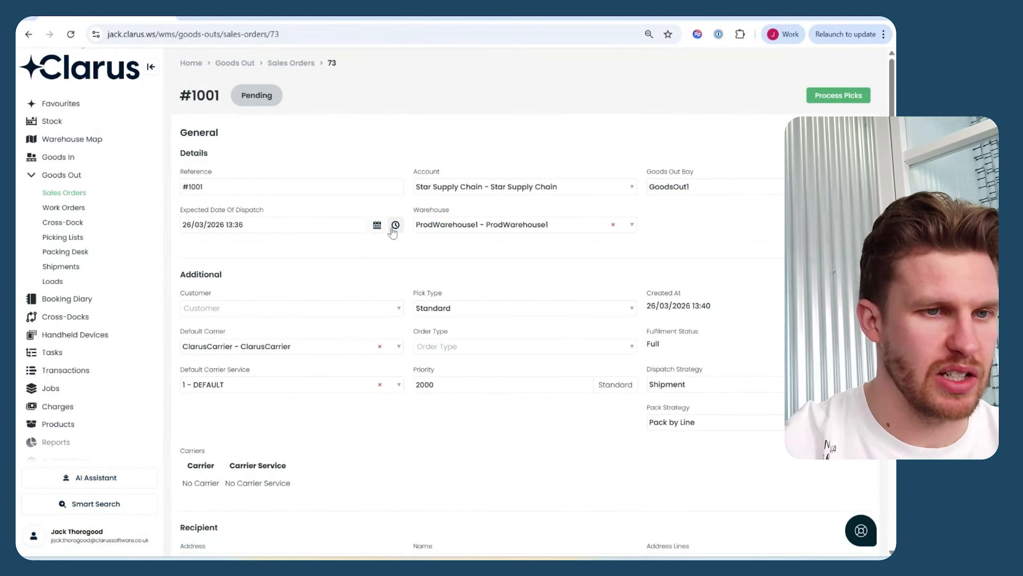
Review the sales order's details and lines, process its picks, and open the generated pick list at its pick lines.
scroll(390, 286, "down", 2)
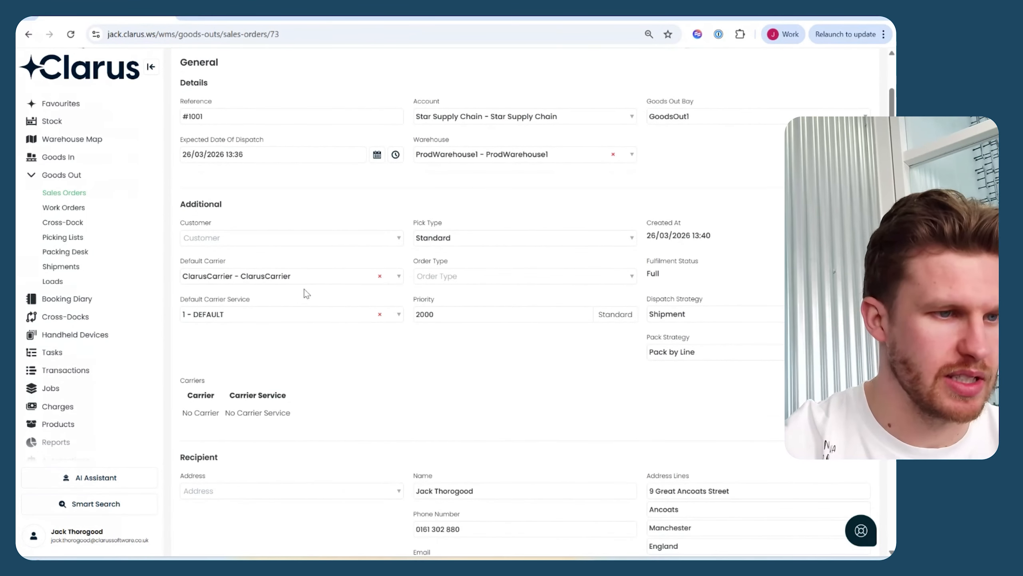
scroll(275, 313, "down", 10)
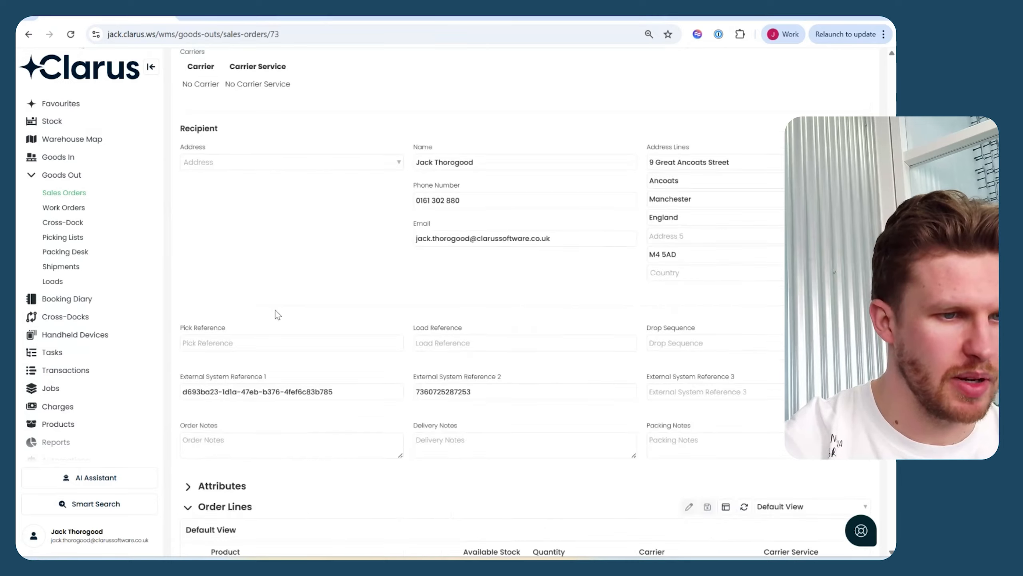
scroll(277, 315, "down", 1)
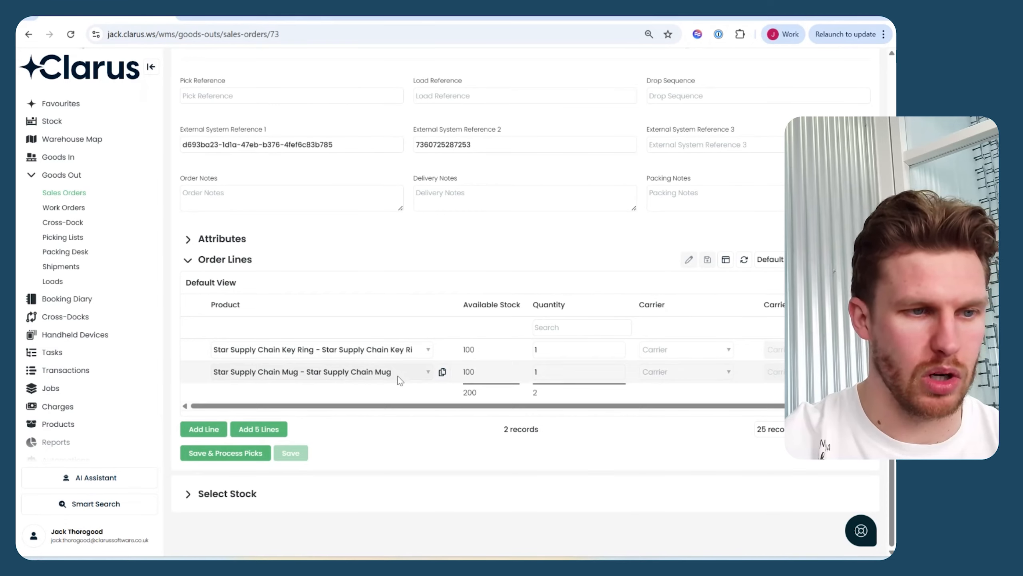
left_click(234, 463)
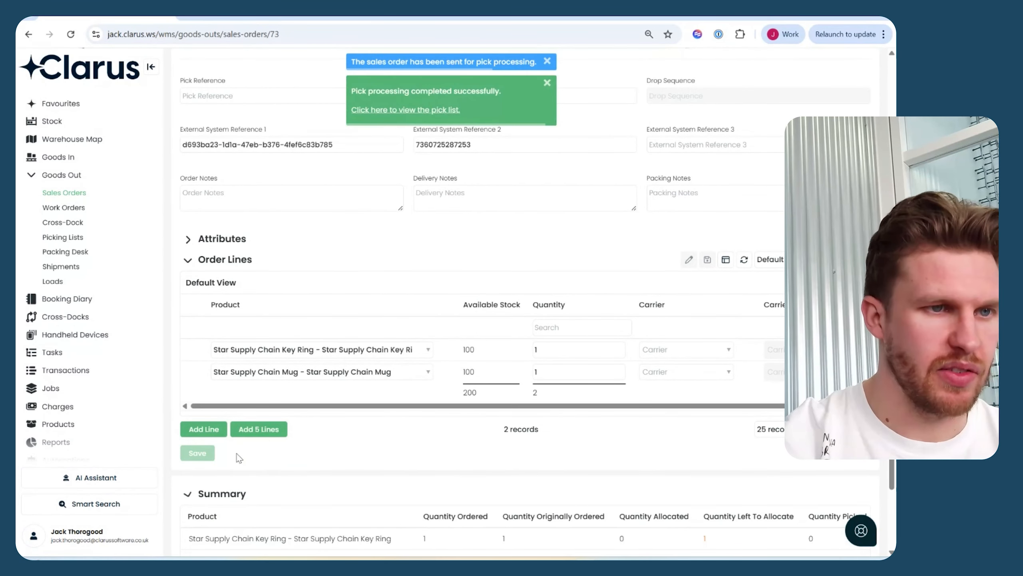
left_click(412, 117)
scroll(403, 307, "down", 12)
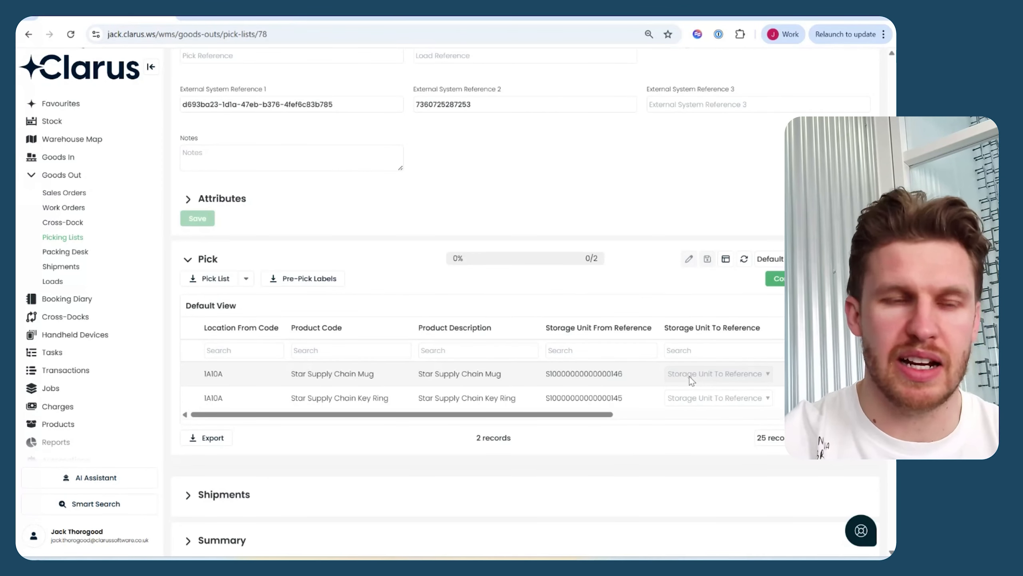
Assign RedTote1 as the destination storage unit for the mug and key ring pick lines, and complete all pick tasks.
left_click(689, 377)
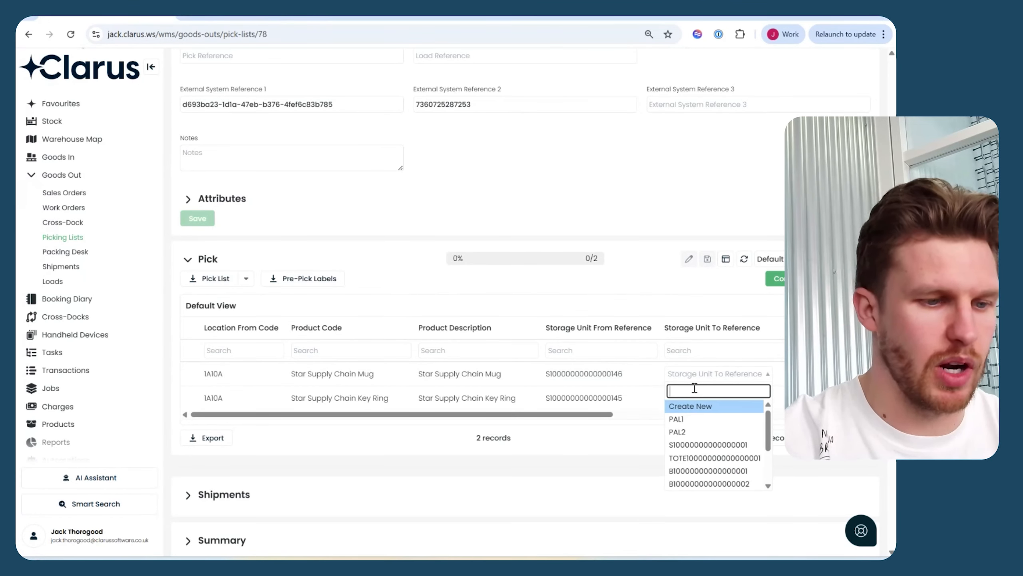
type("red")
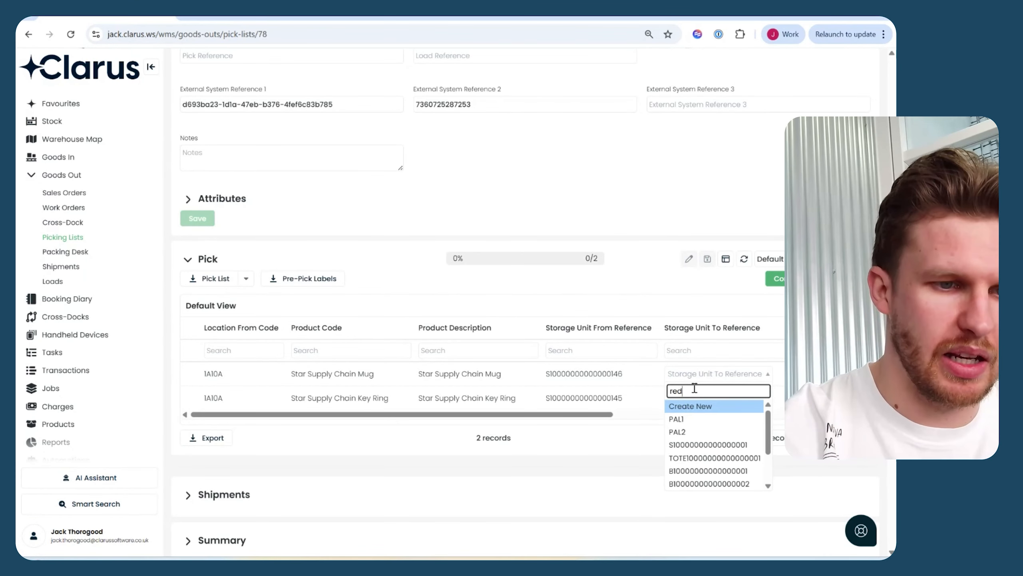
left_click(689, 407)
left_click(692, 398)
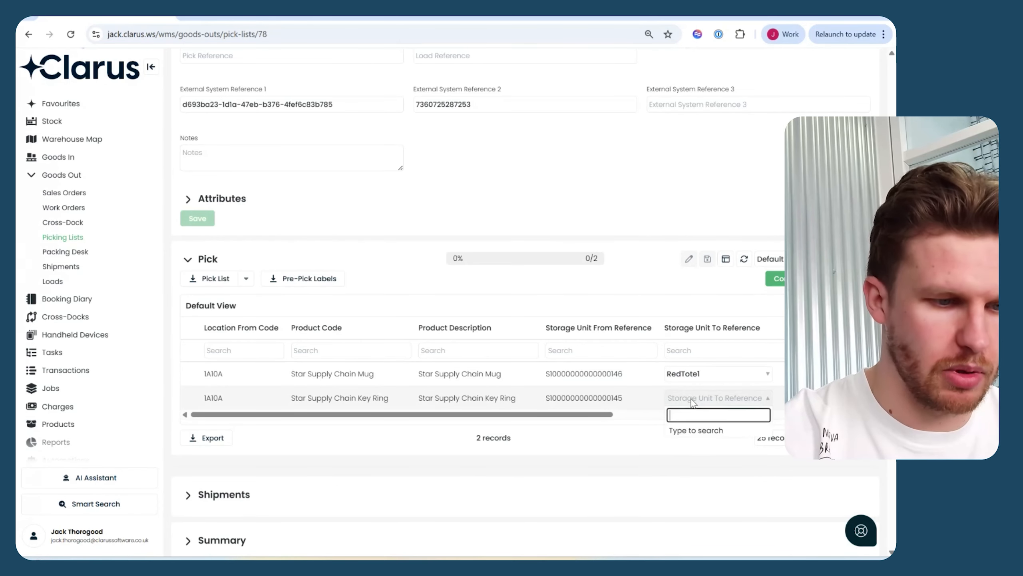
type("red")
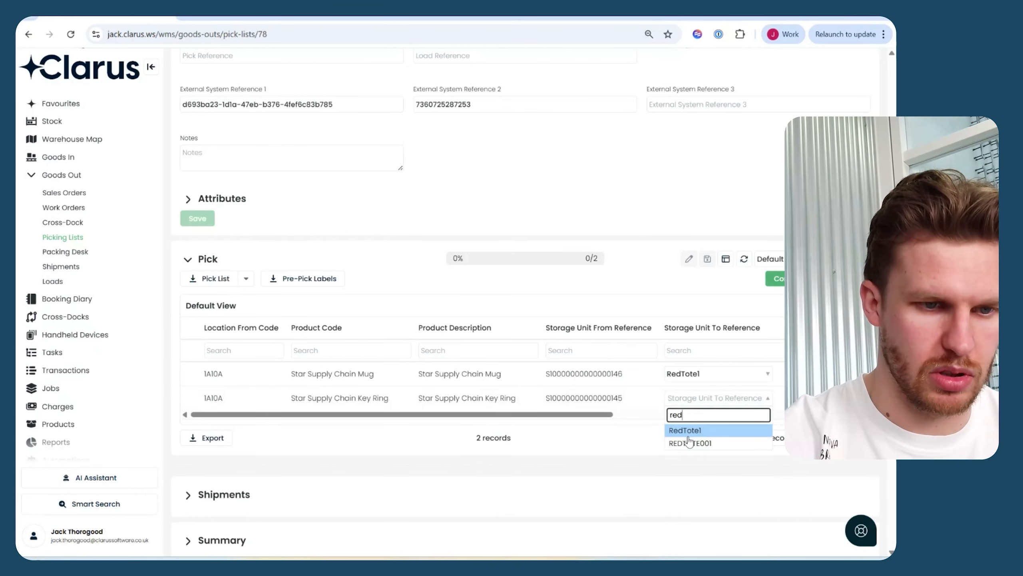
left_click(689, 430)
left_click(776, 278)
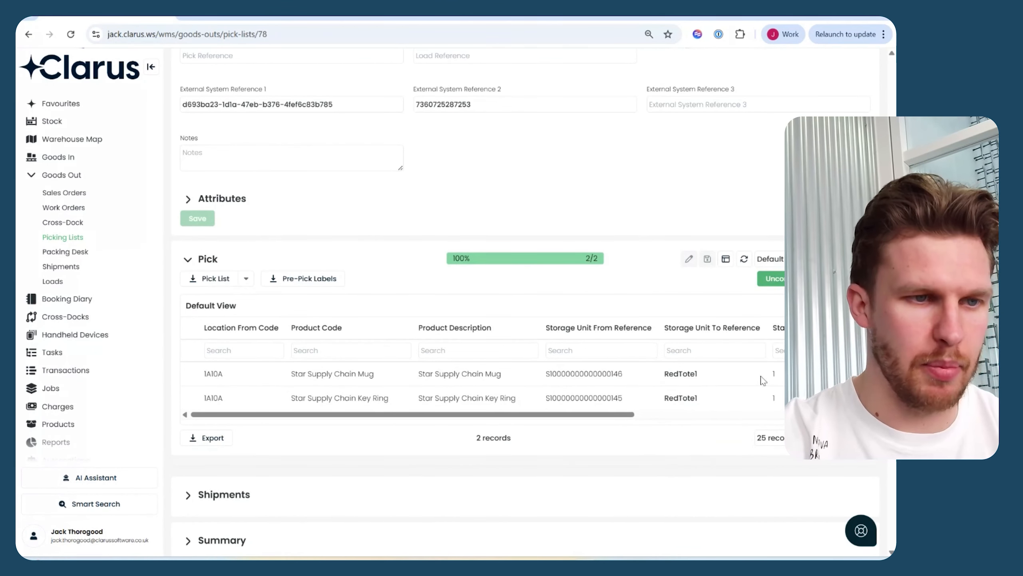
Pack the mug and key ring lines into one storage unit of type BOX1 and complete the packing.
scroll(715, 451, "down", 5)
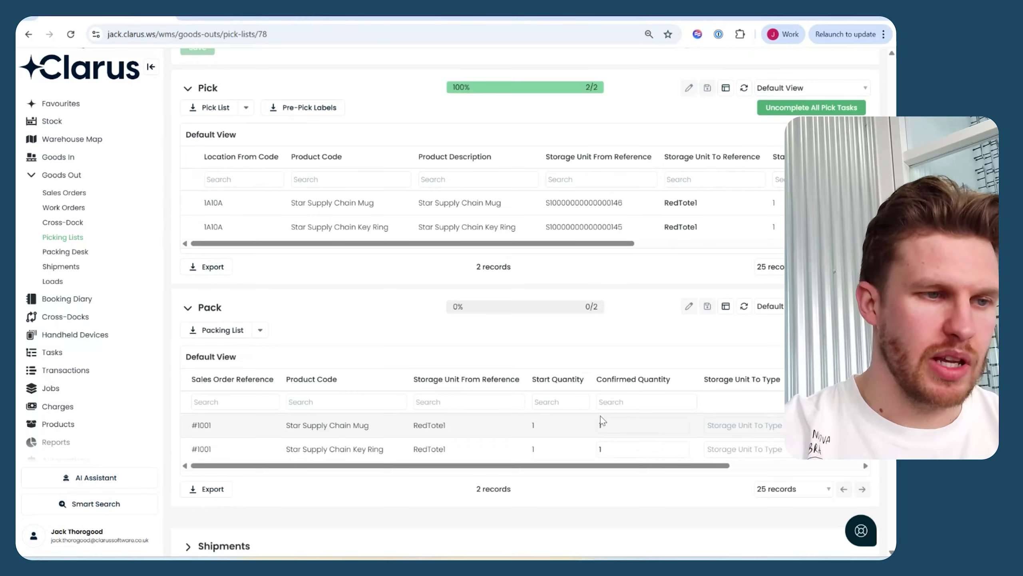
right_click(745, 431)
left_click(745, 430)
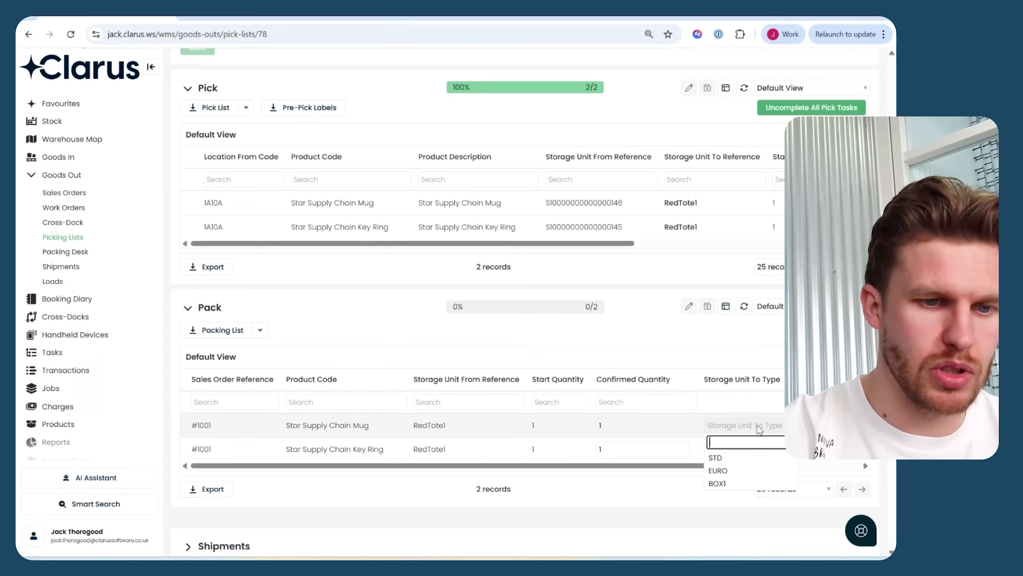
left_click(724, 484)
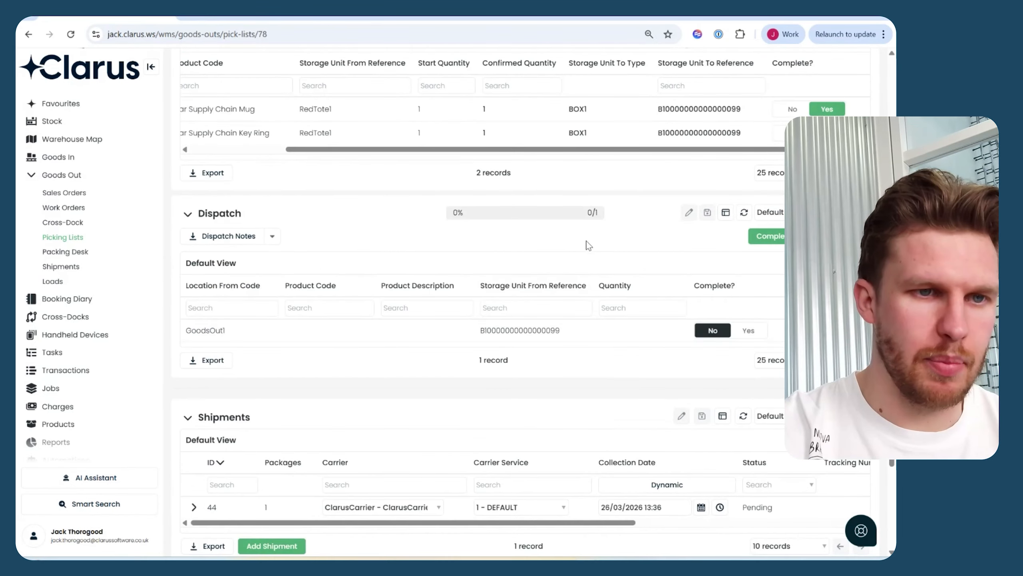
Submit the pick list's ClarusCarrier shipment with the DEFAULT service and refresh the shipments to get its tracking number.
scroll(588, 245, "down", 5)
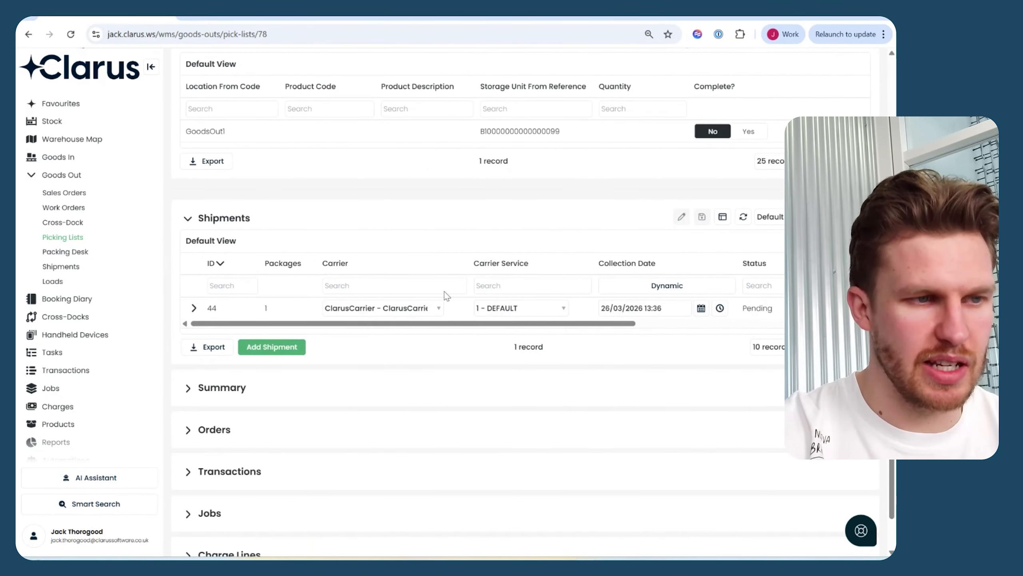
left_click_drag(536, 327, 671, 325)
left_click(705, 309)
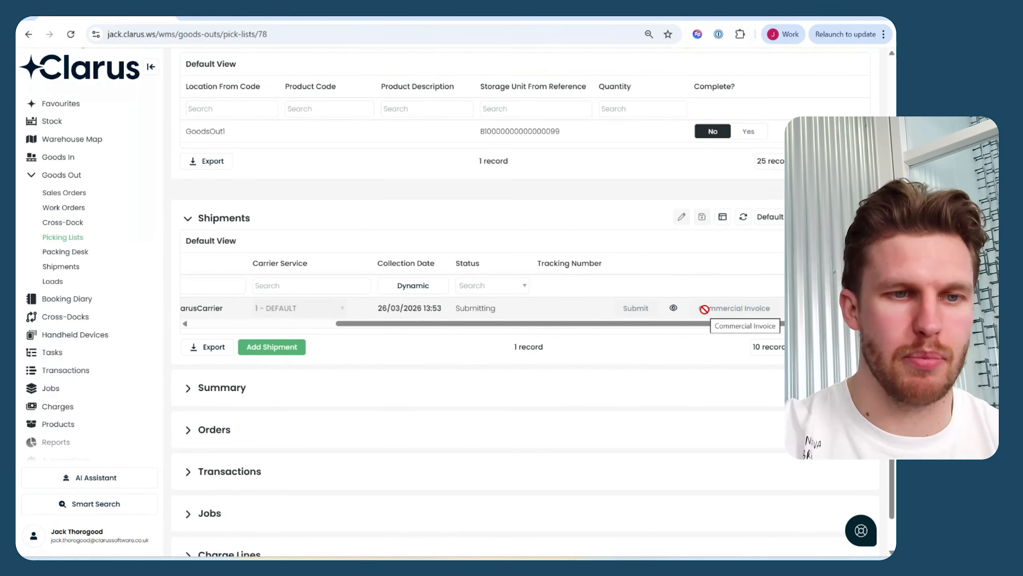
left_click(744, 218)
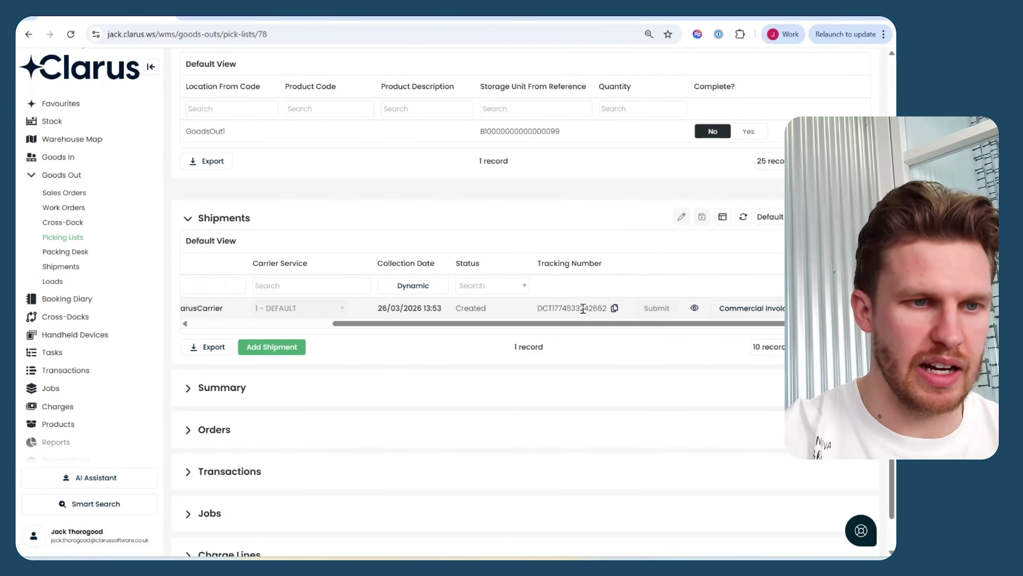
Complete all dispatch tasks on the pick list, and switch to Shopify to check the order's fulfilment and tracking.
scroll(576, 290, "up", 3)
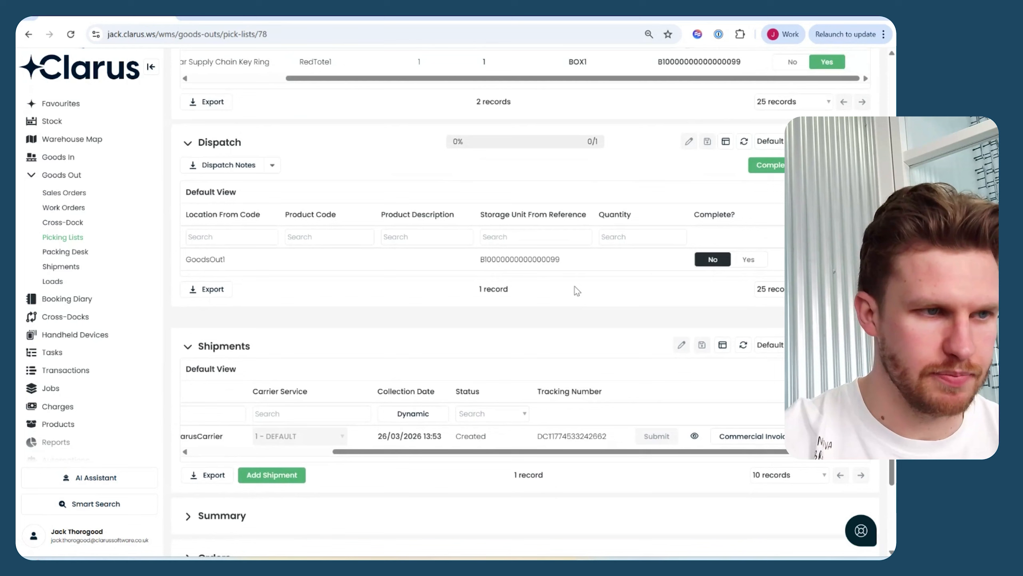
scroll(577, 290, "up", 1)
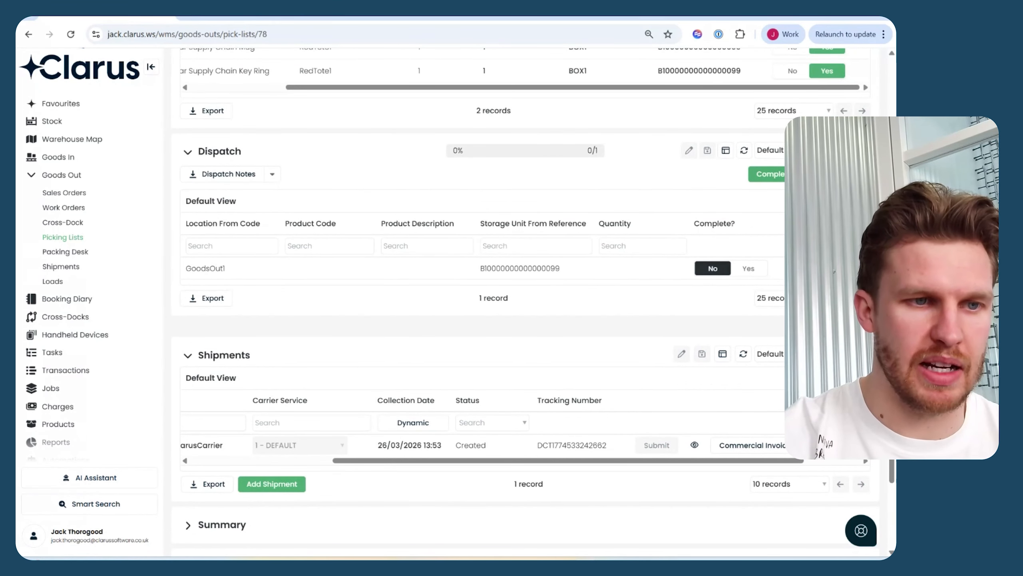
left_click(808, 174)
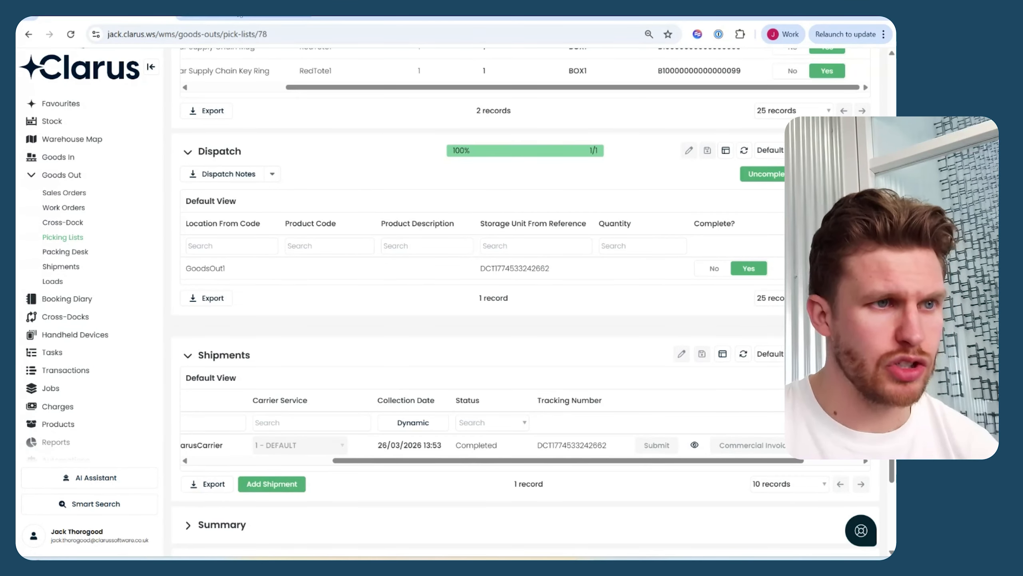
left_click(242, 17)
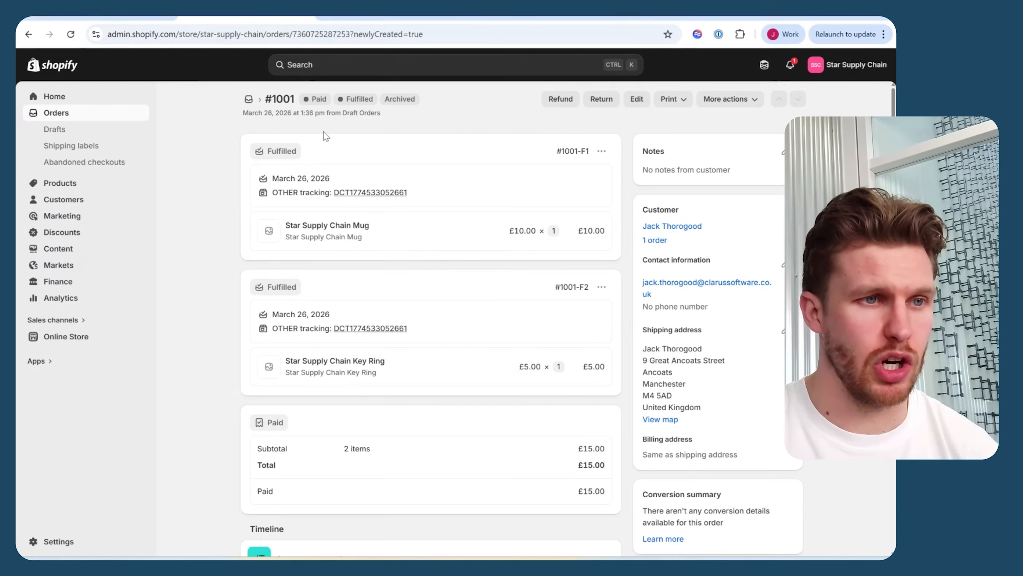